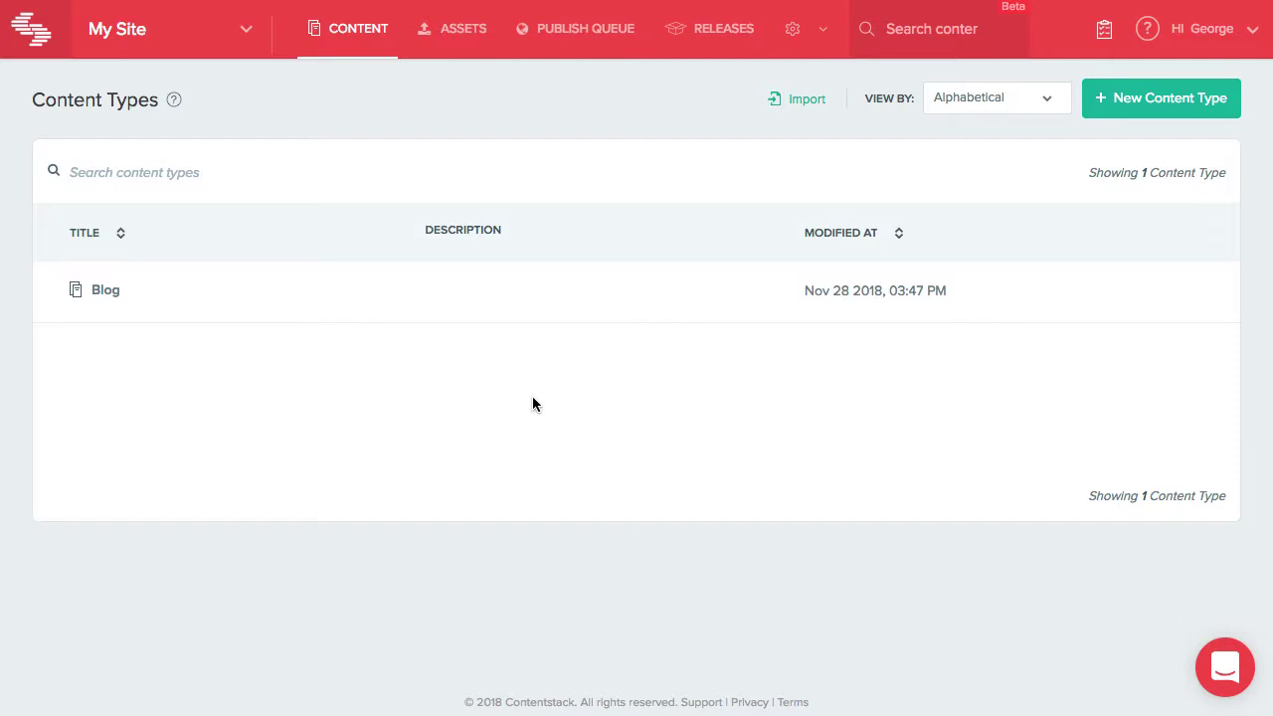
- Create a new workflow in the stack's workflow settings and name it "Content Review"
click(786, 26)
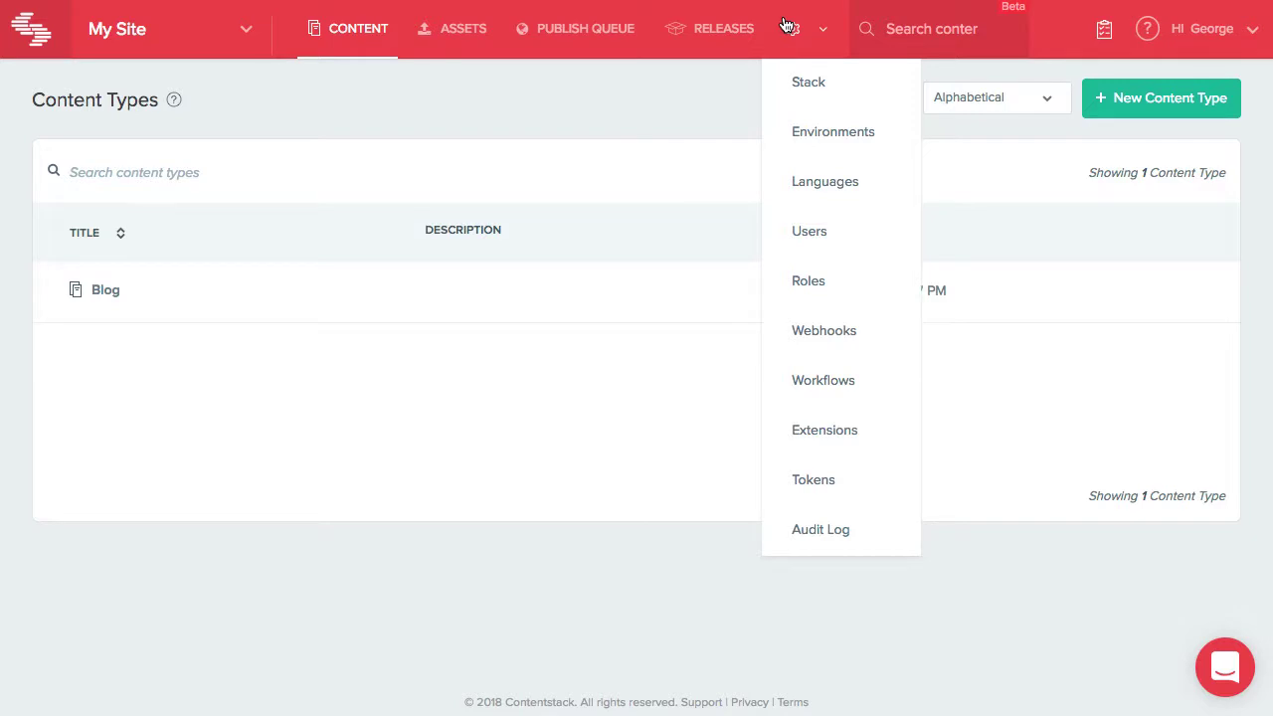
click(804, 383)
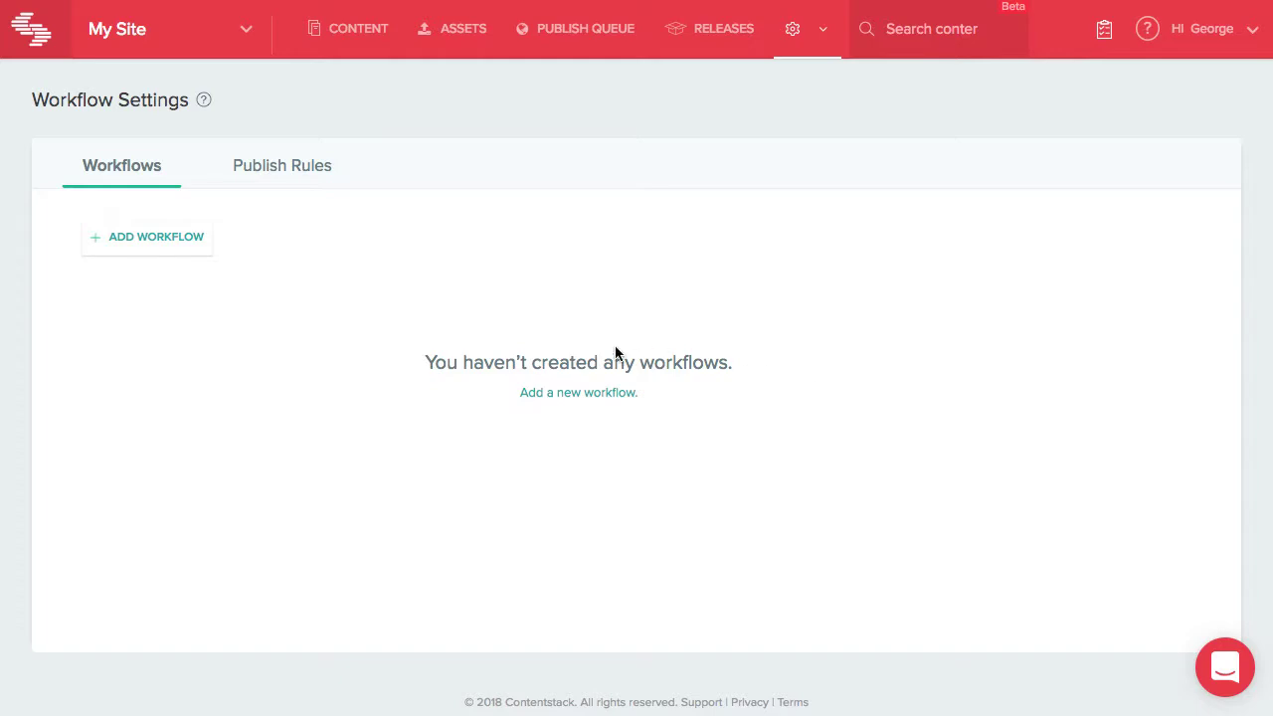
click(172, 246)
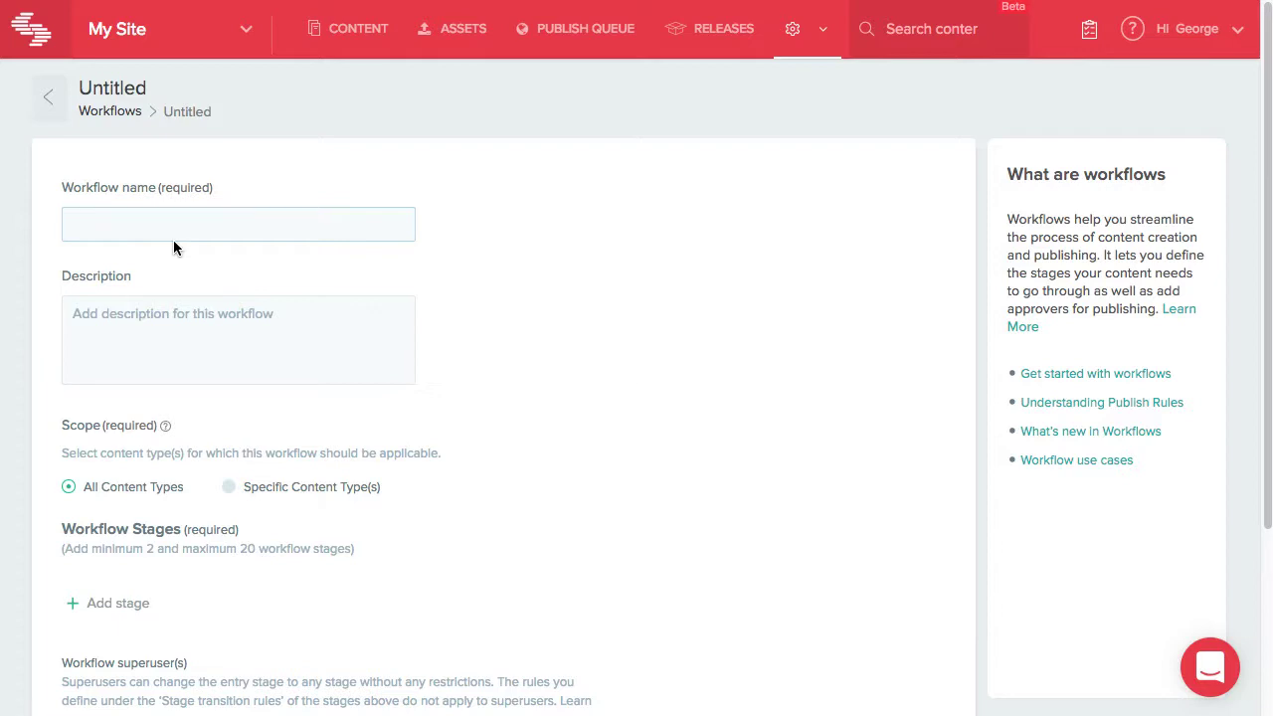
text(Content Review)
- Limit the workflow's scope to specific content types and add the Blog content type
click(230, 487)
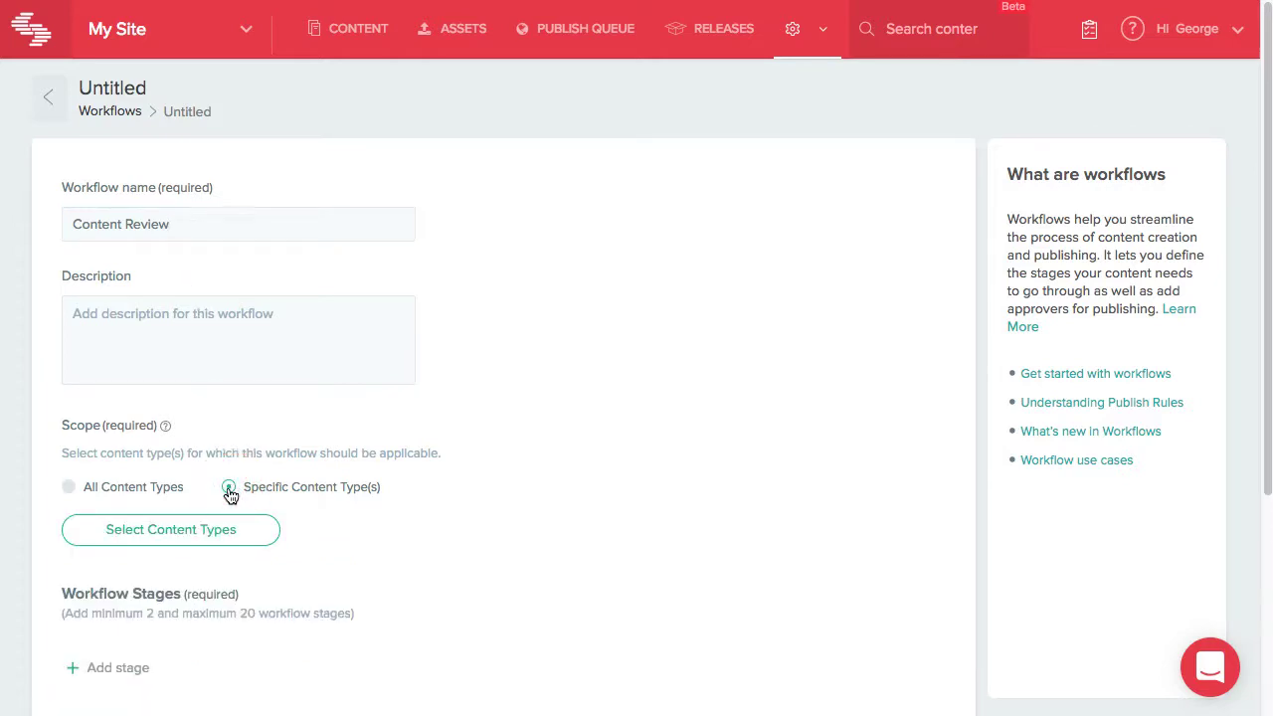
click(179, 532)
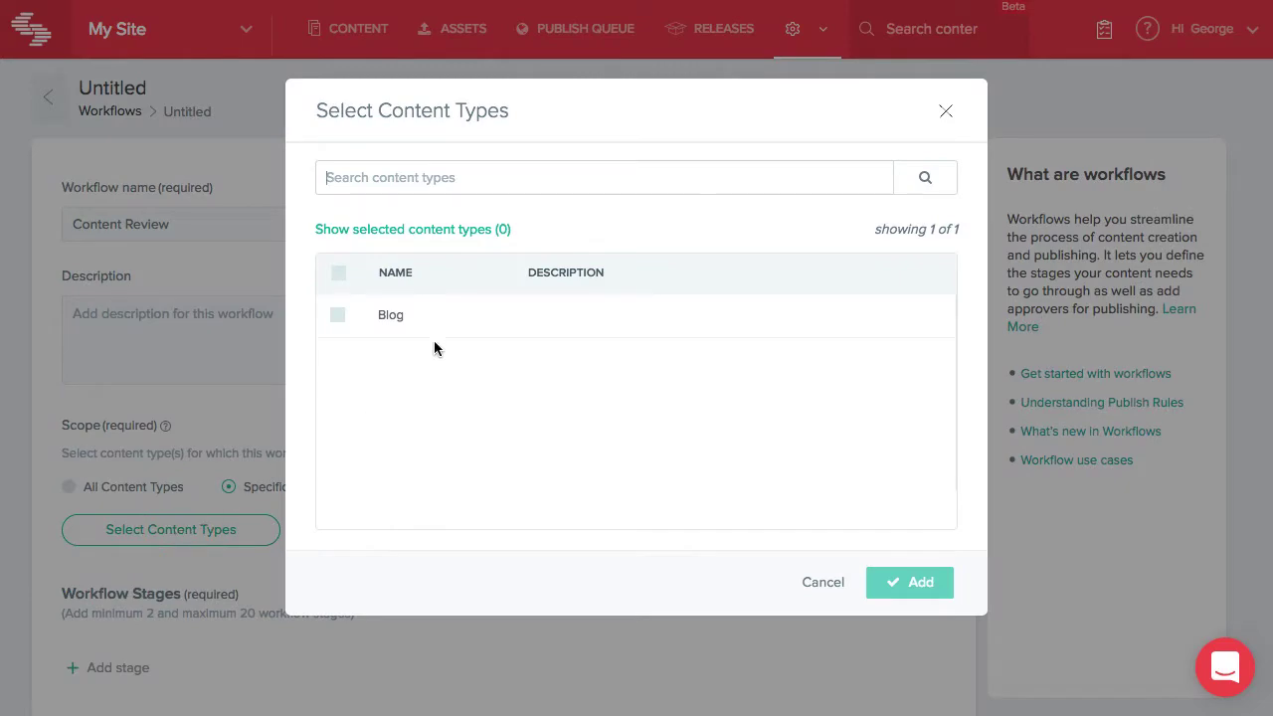
click(461, 330)
click(915, 589)
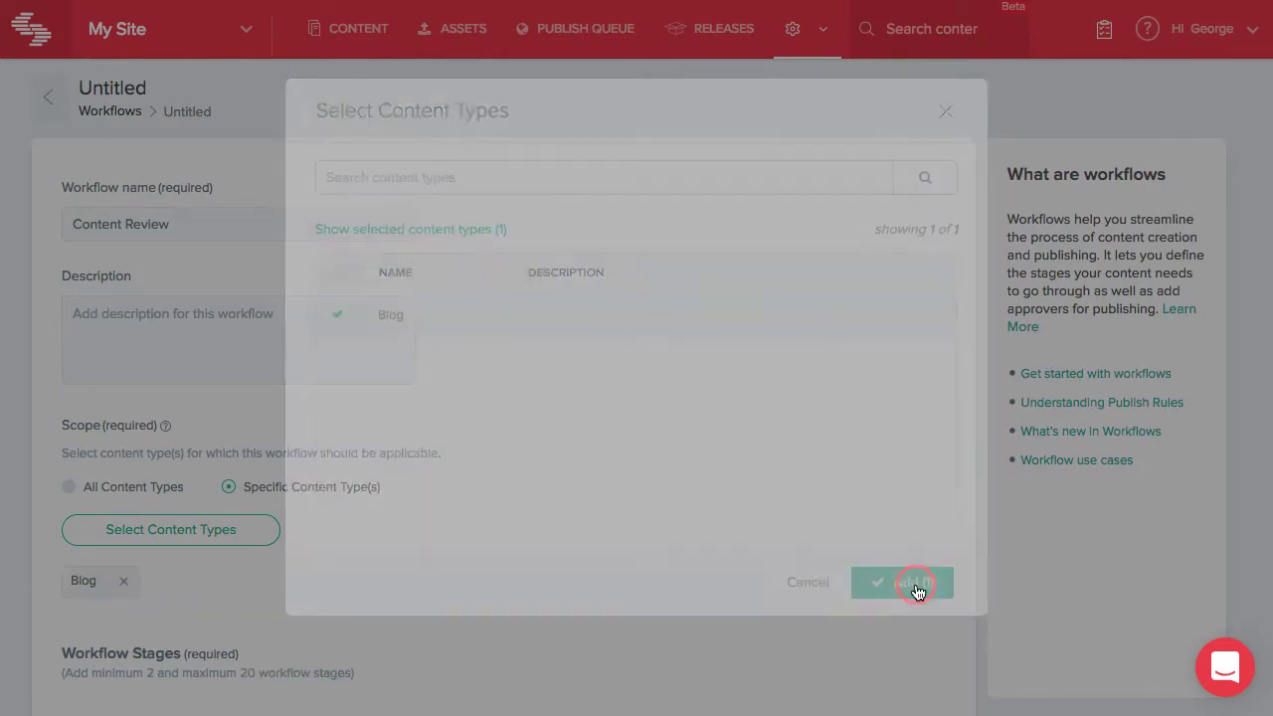
- Add a workflow stage named "Draft", keeping the blue stage colour
scroll(915, 591, down, 4)
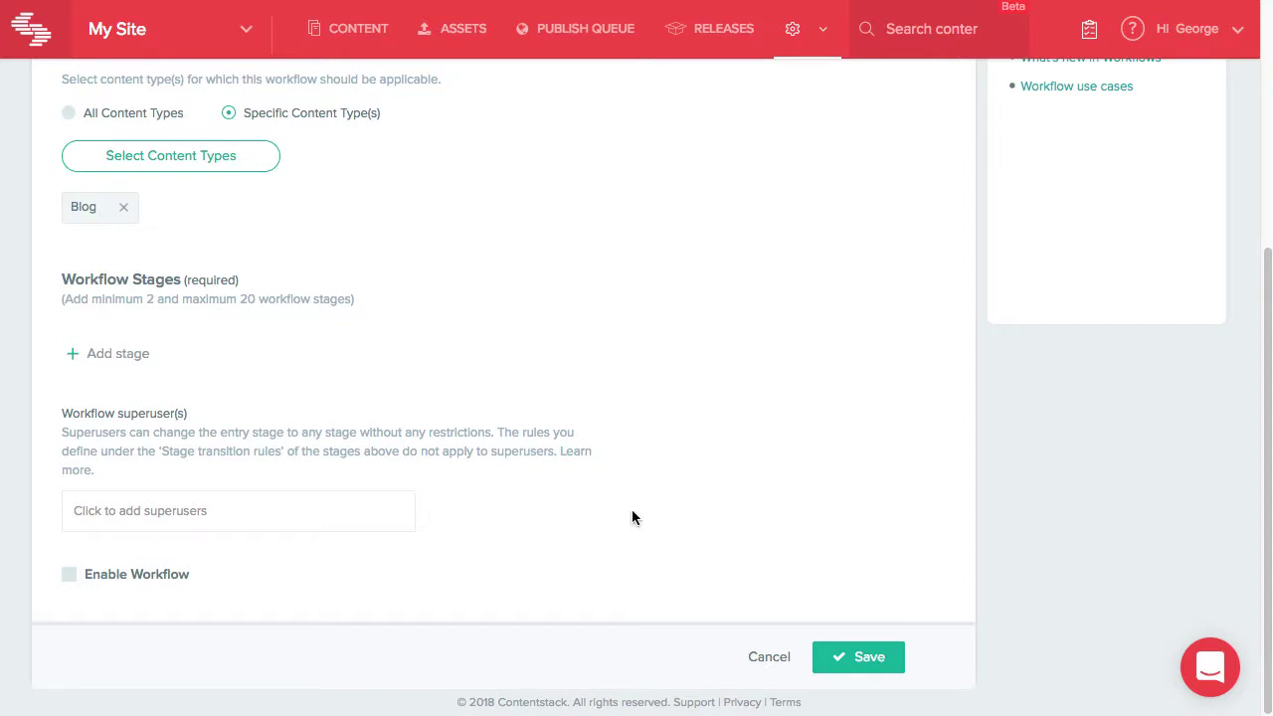
click(116, 356)
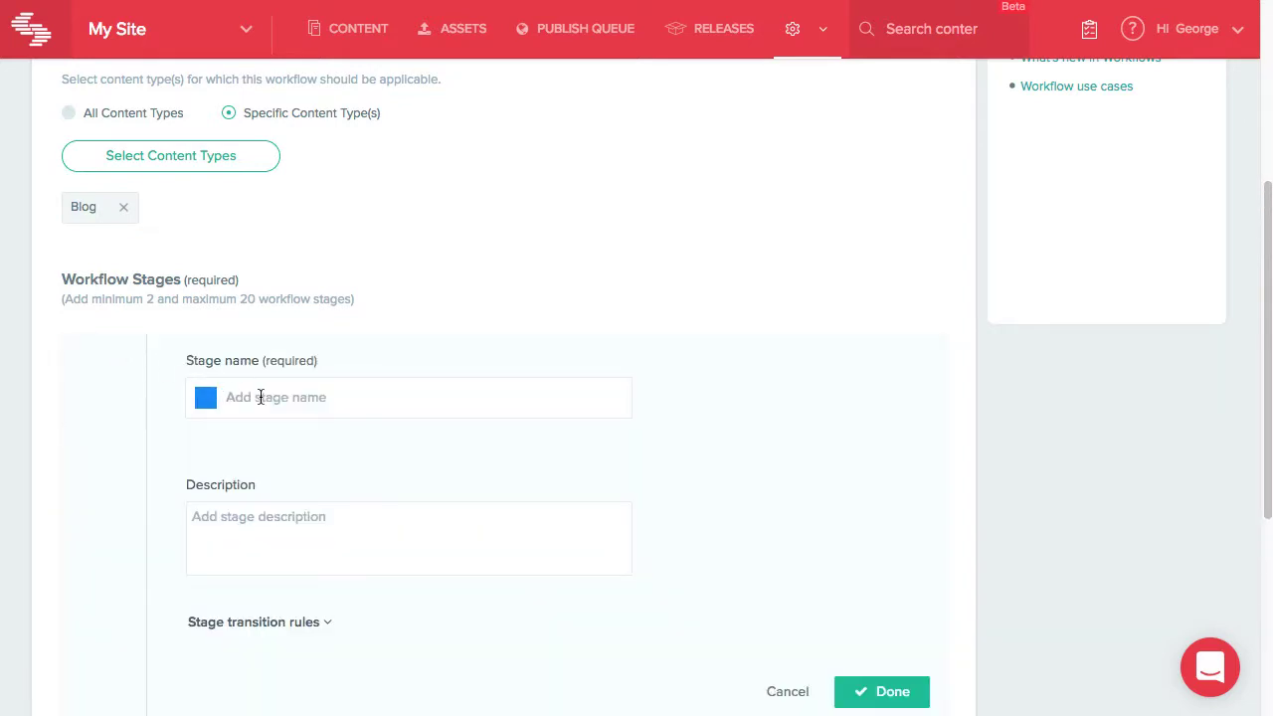
text(Draft)
click(207, 397)
click(208, 398)
- Set the Draft stage's transition rules to all next stages, with changes allowed only for the Content Manager role
click(277, 624)
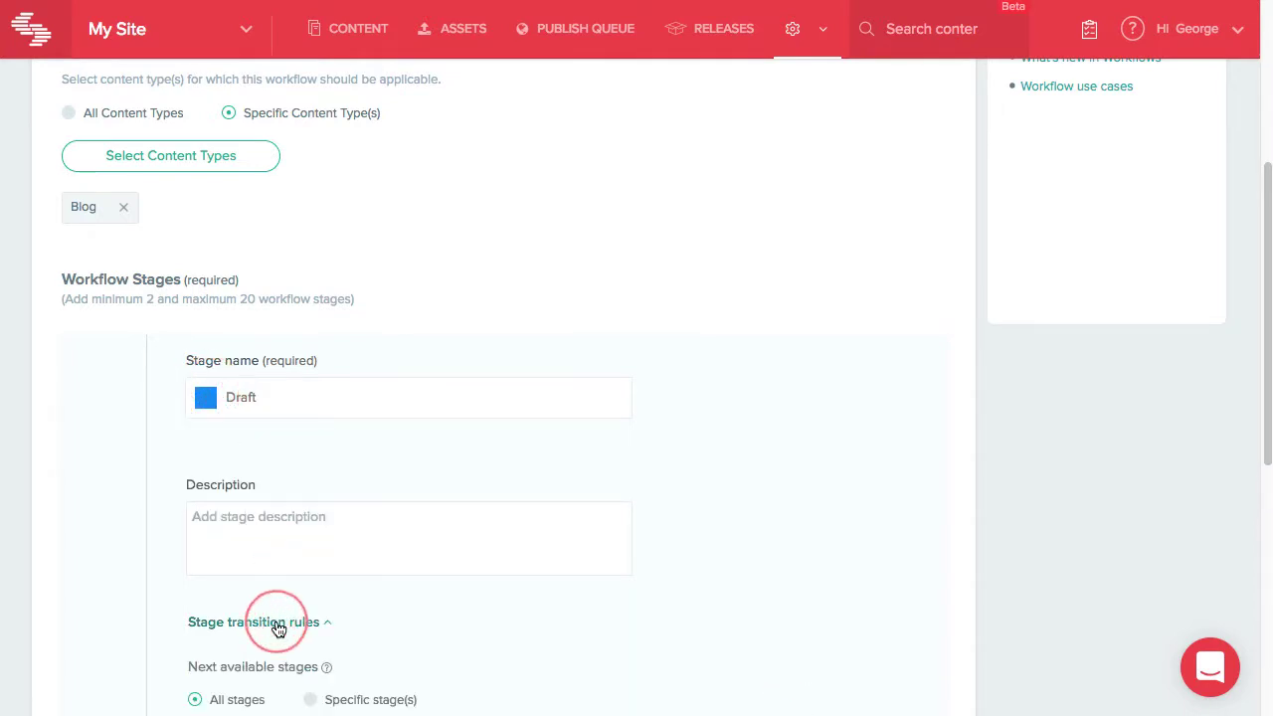
scroll(279, 629, down, 3)
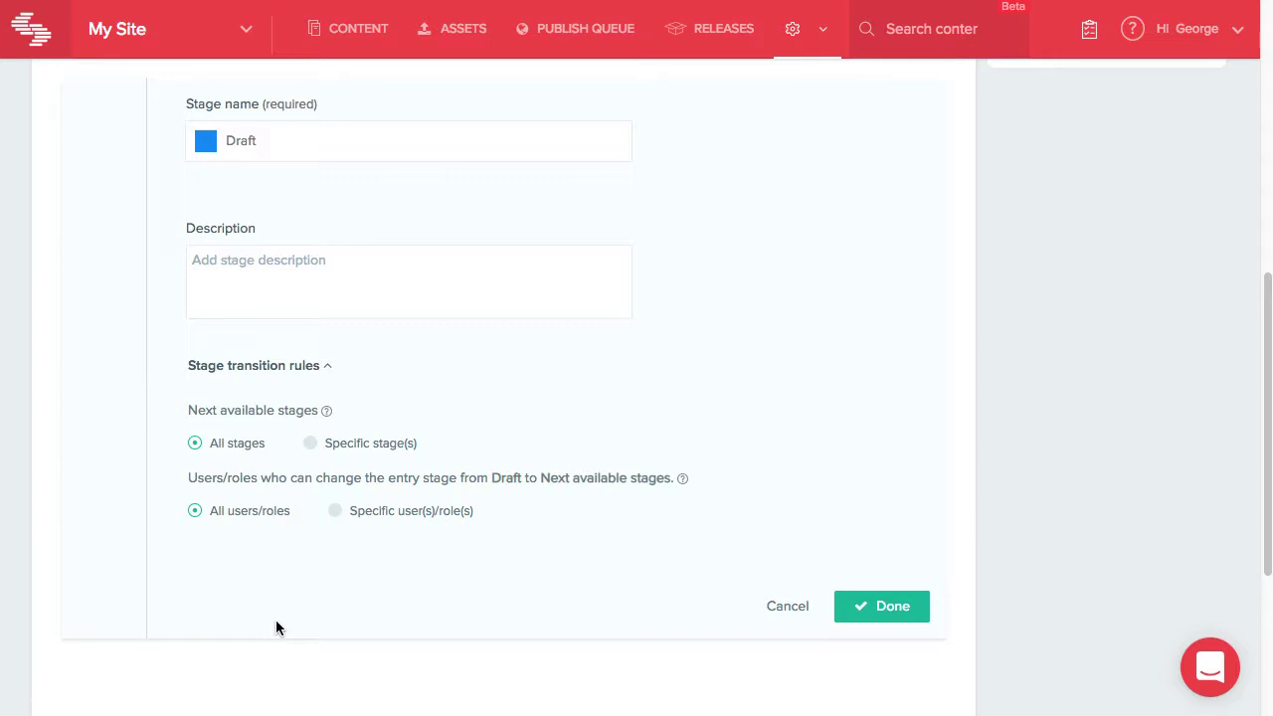
click(311, 445)
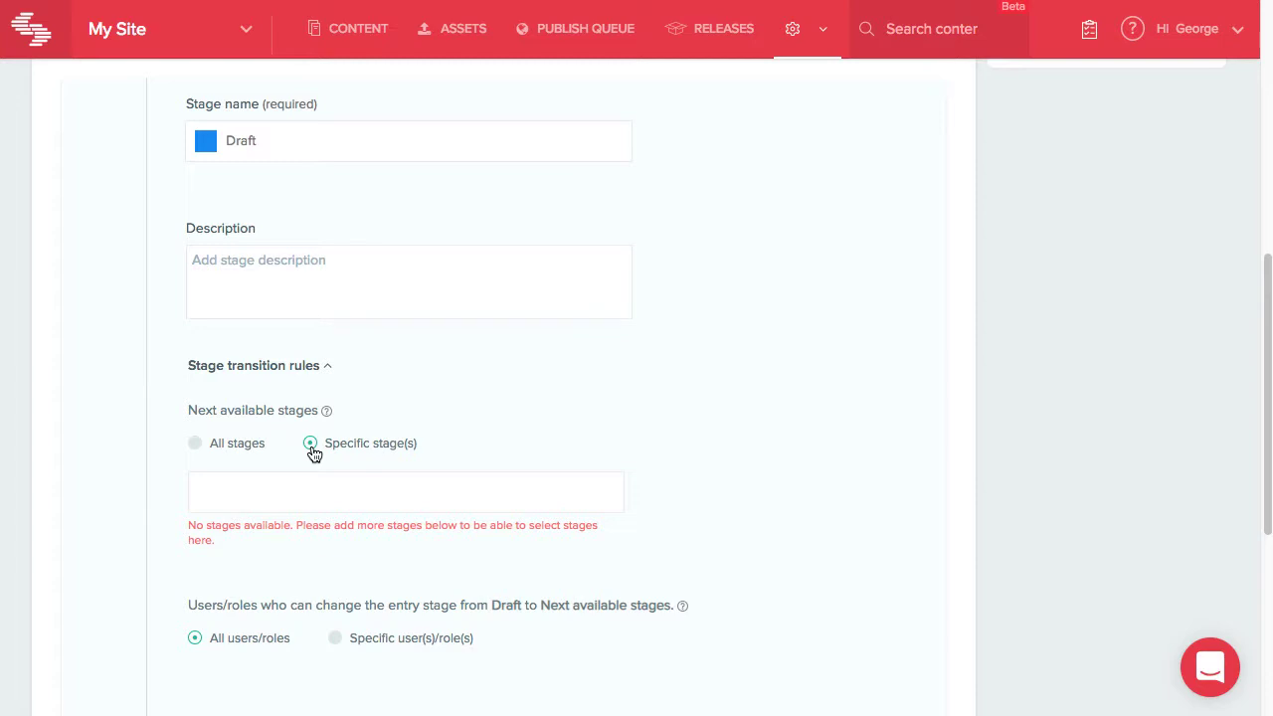
click(197, 444)
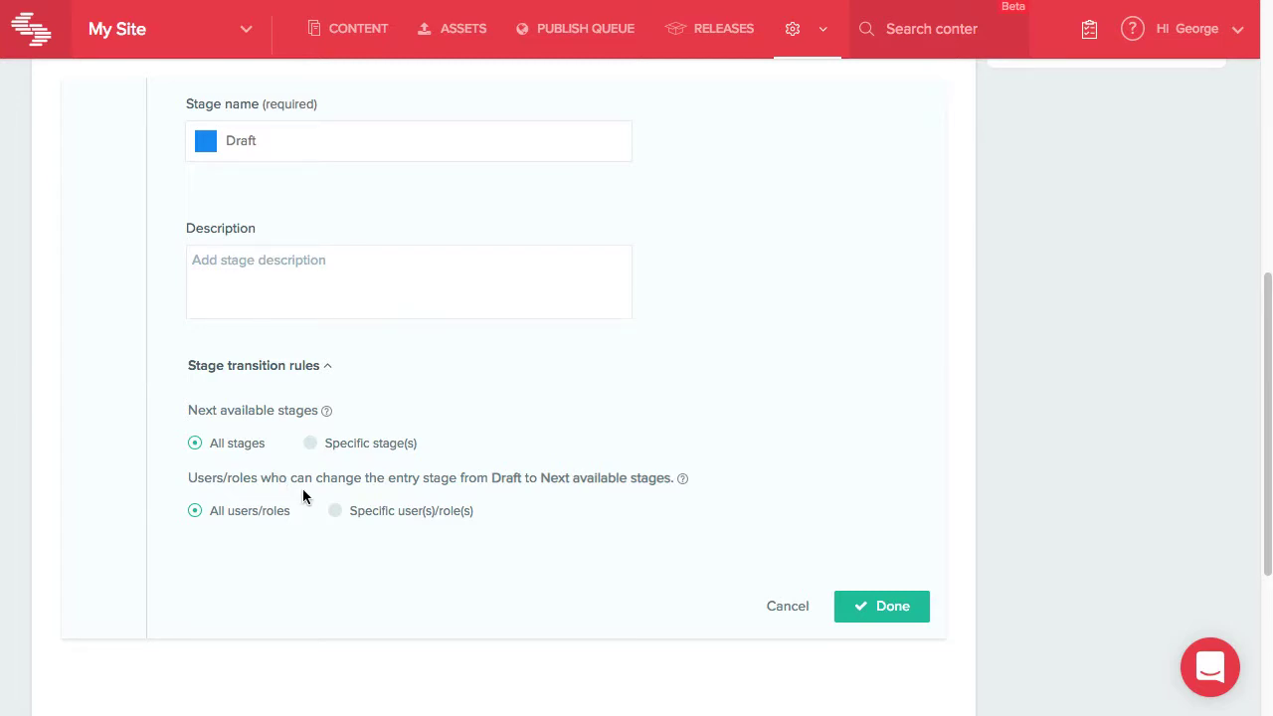
click(332, 514)
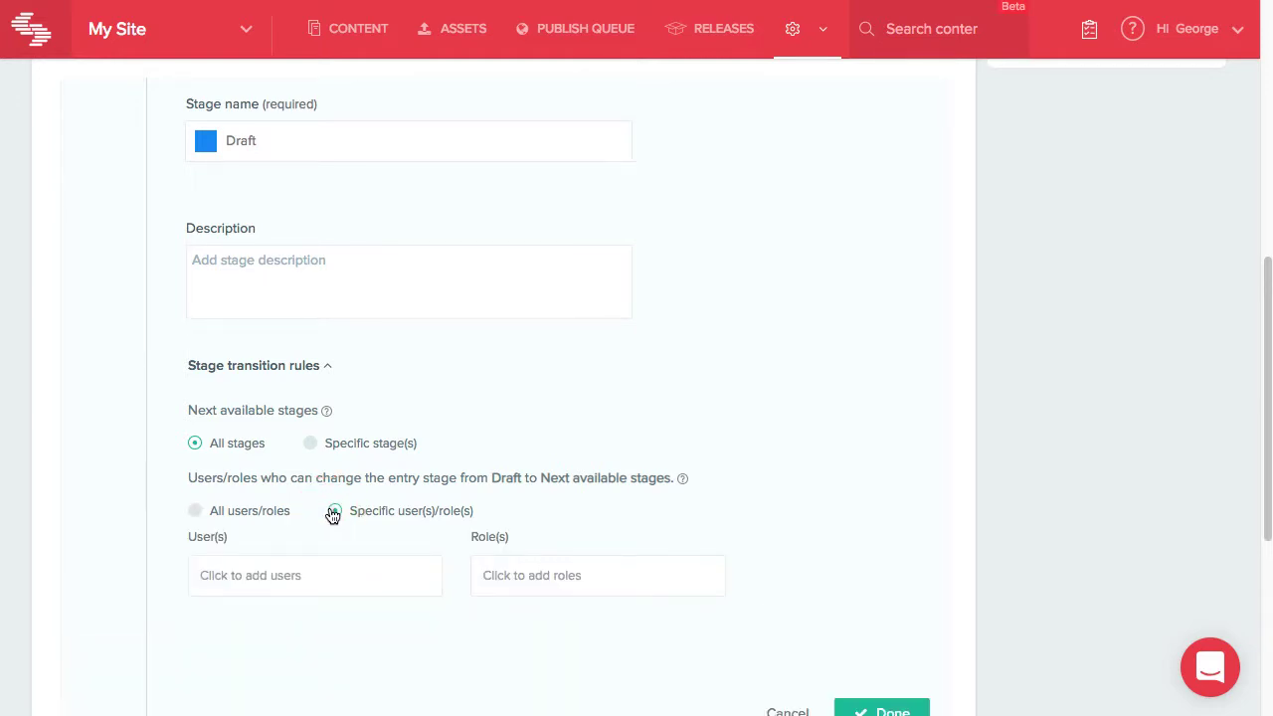
click(491, 574)
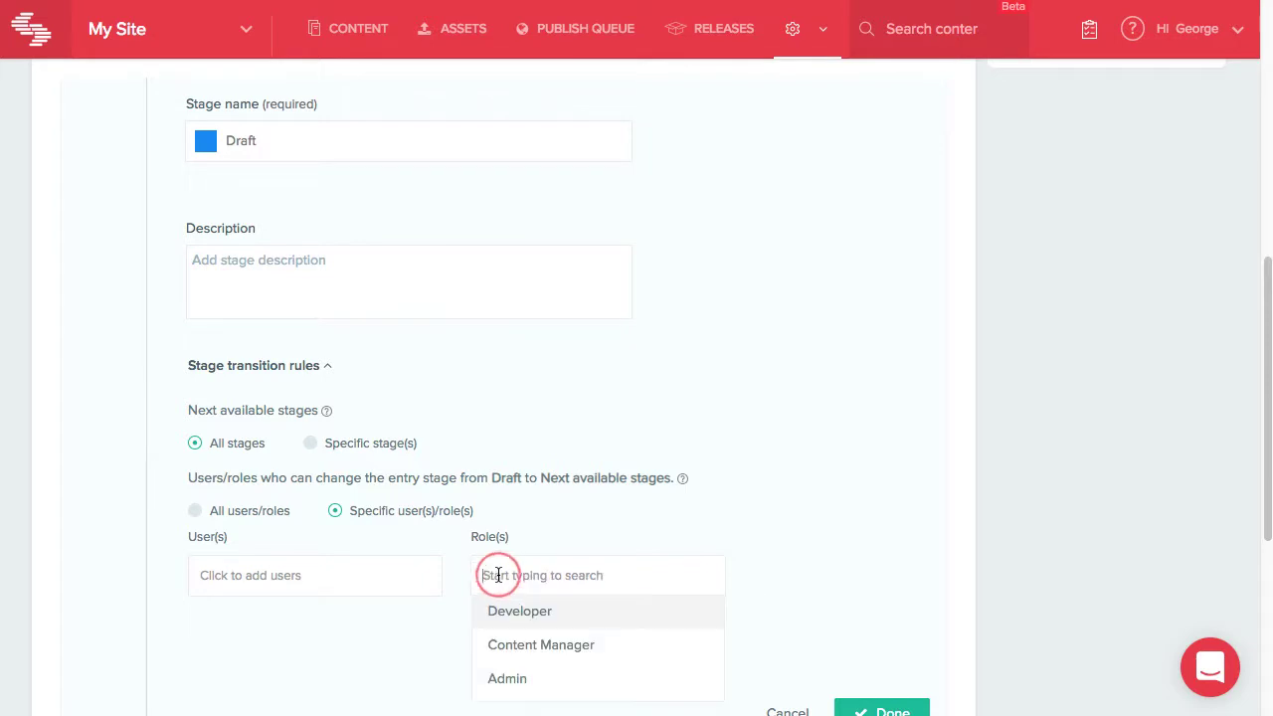
click(544, 646)
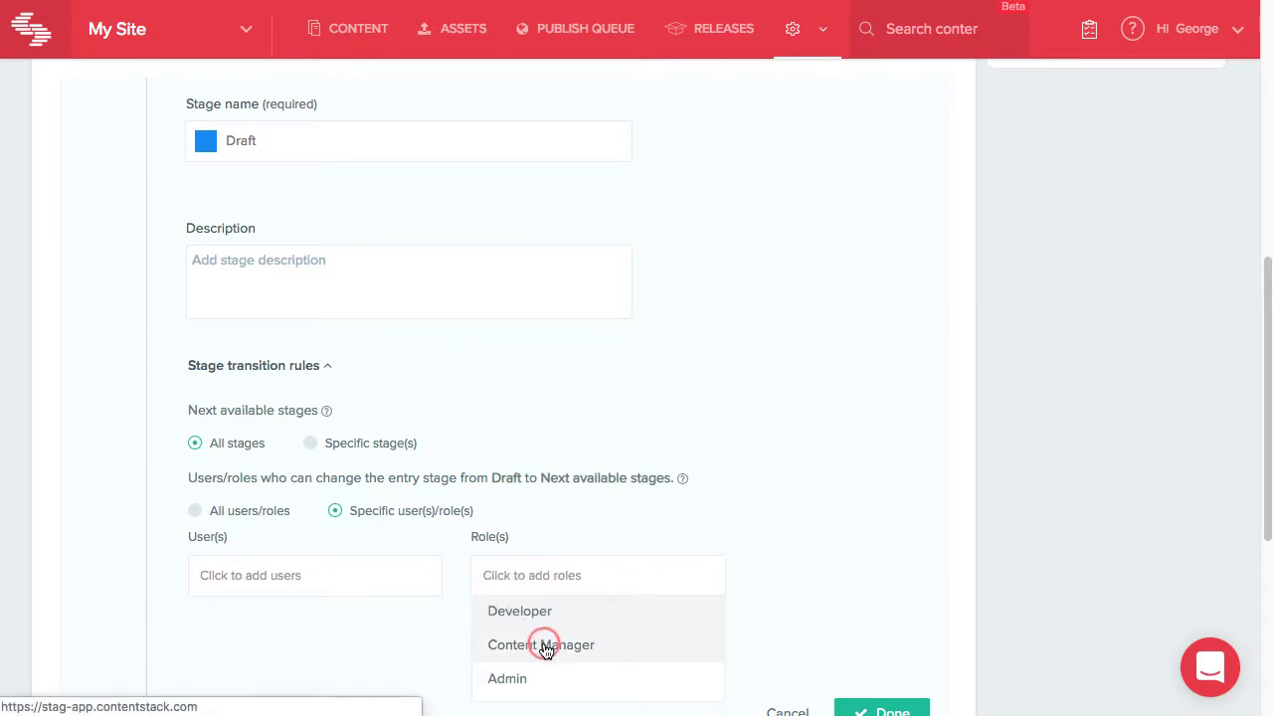
scroll(543, 650, down, 3)
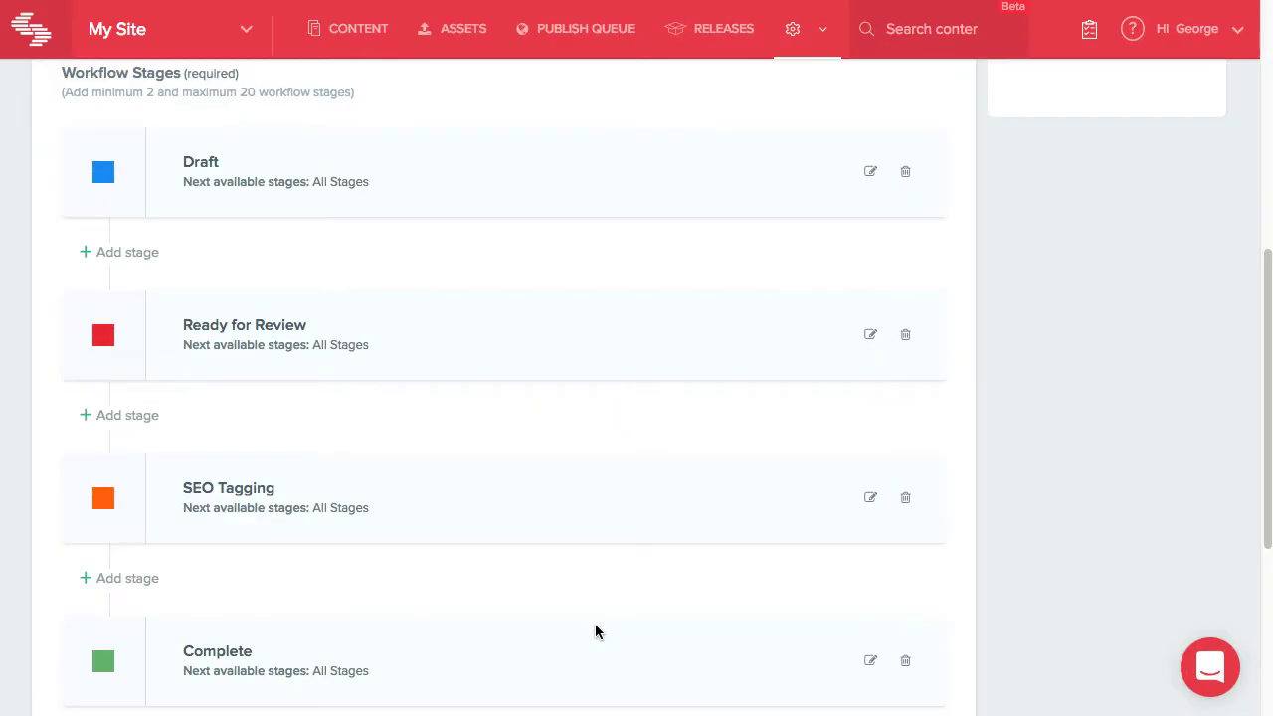
- Add the listed team member other than Me as a workflow superuser
scroll(597, 632, down, 3)
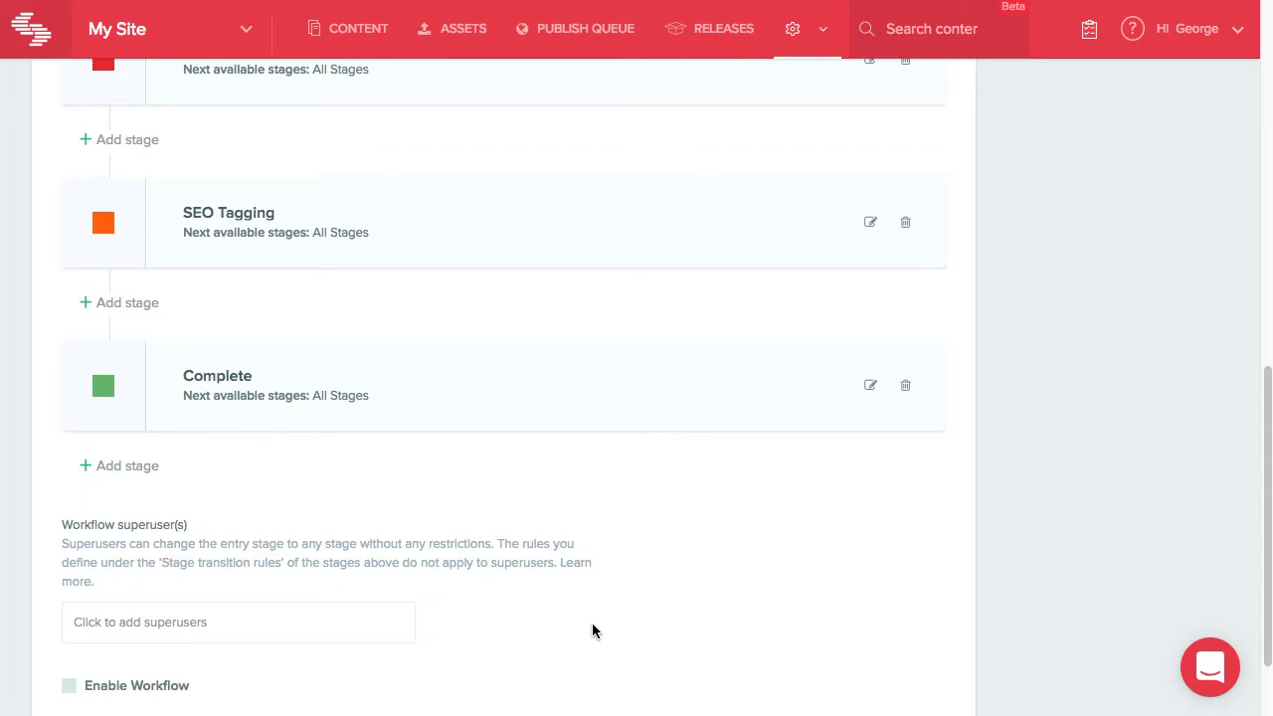
click(342, 623)
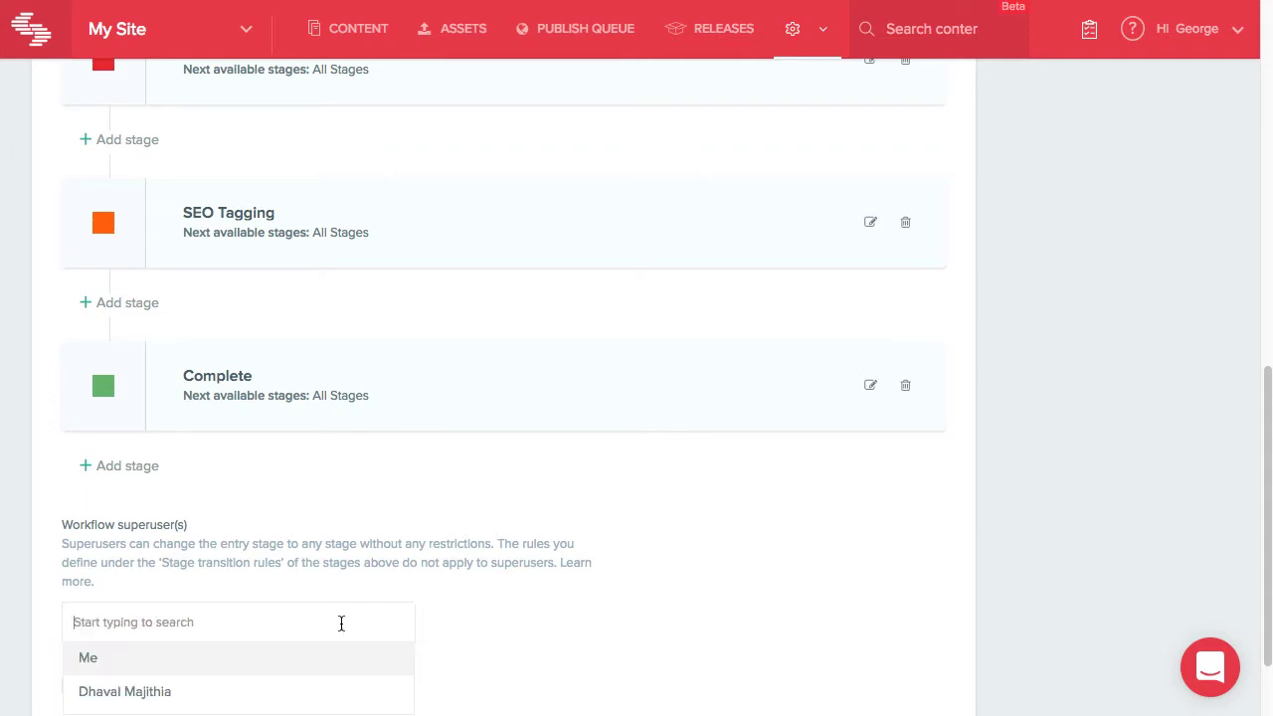
click(239, 690)
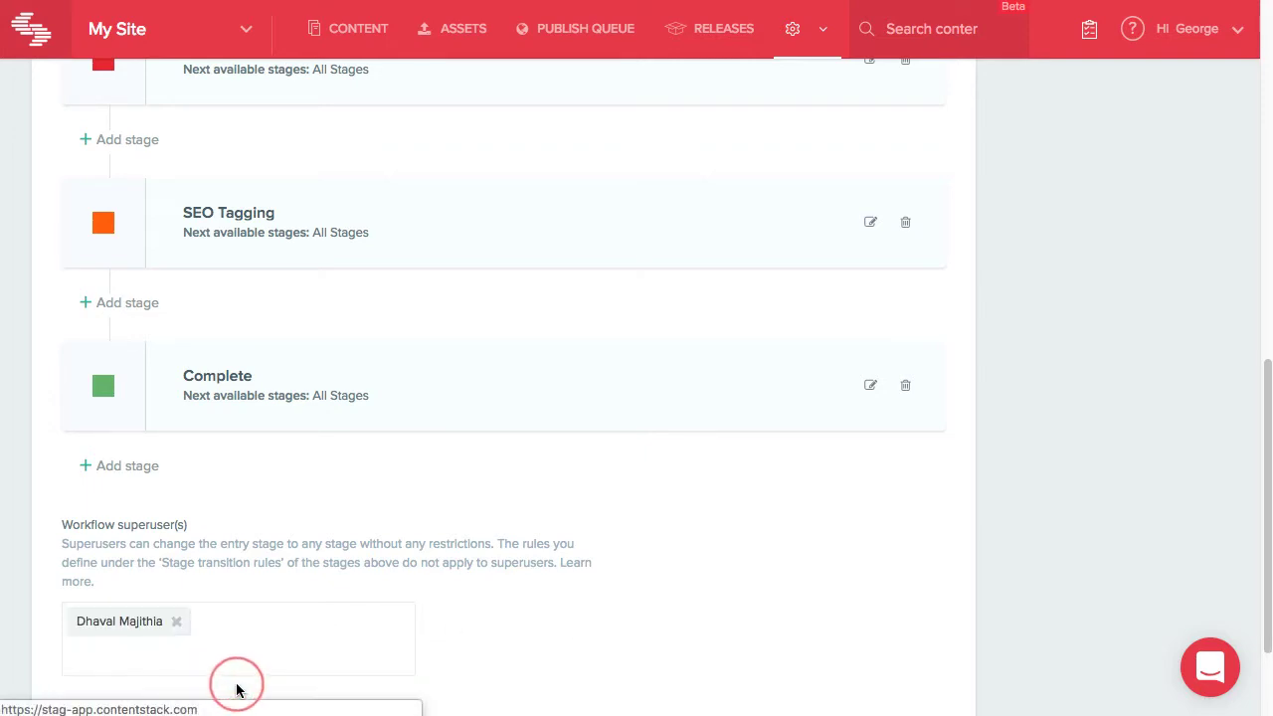
- Enable the Content Review workflow and save it
scroll(238, 687, down, 2)
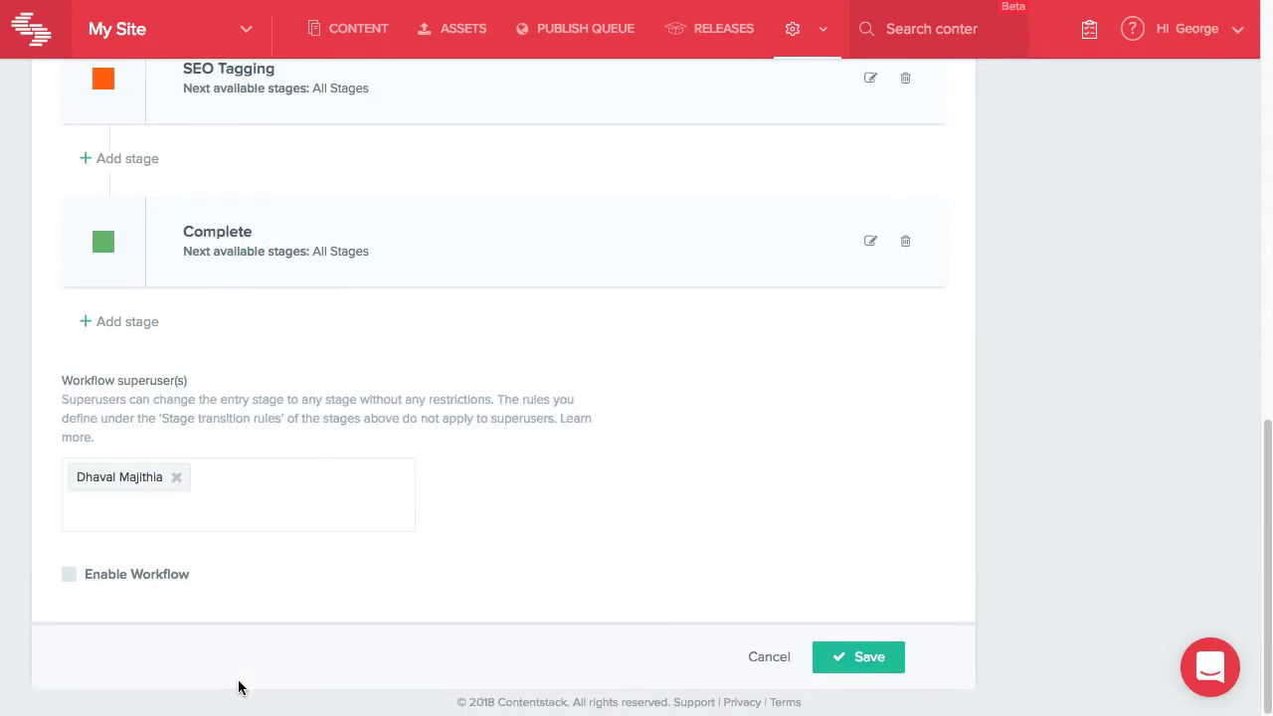
click(69, 575)
click(833, 665)
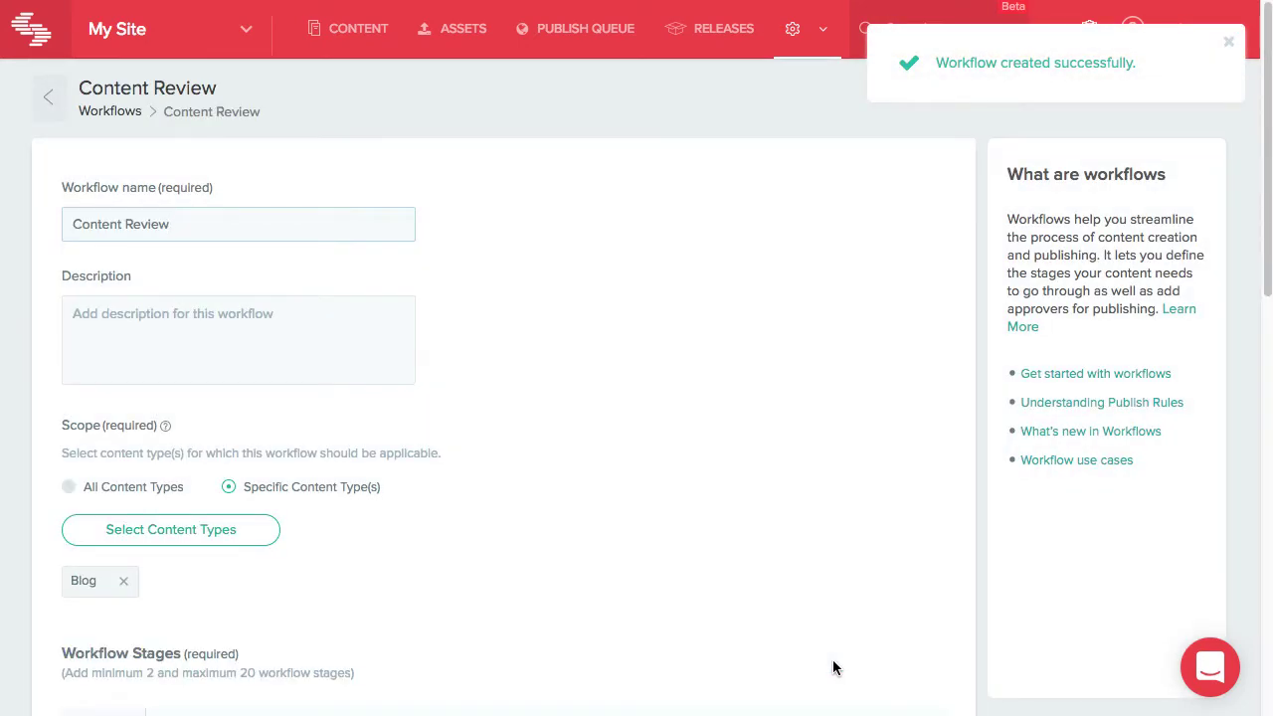
- Open the "My first blog post" entry of the Blog content type
click(360, 40)
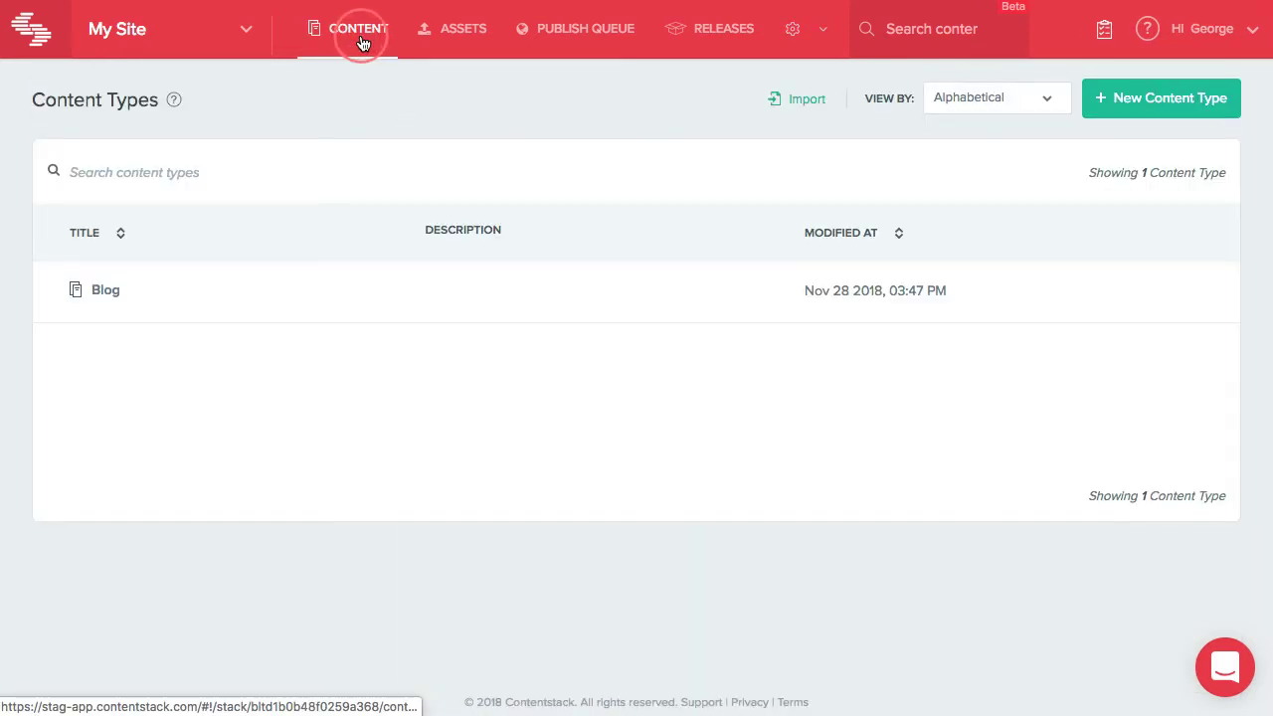
click(481, 286)
click(497, 308)
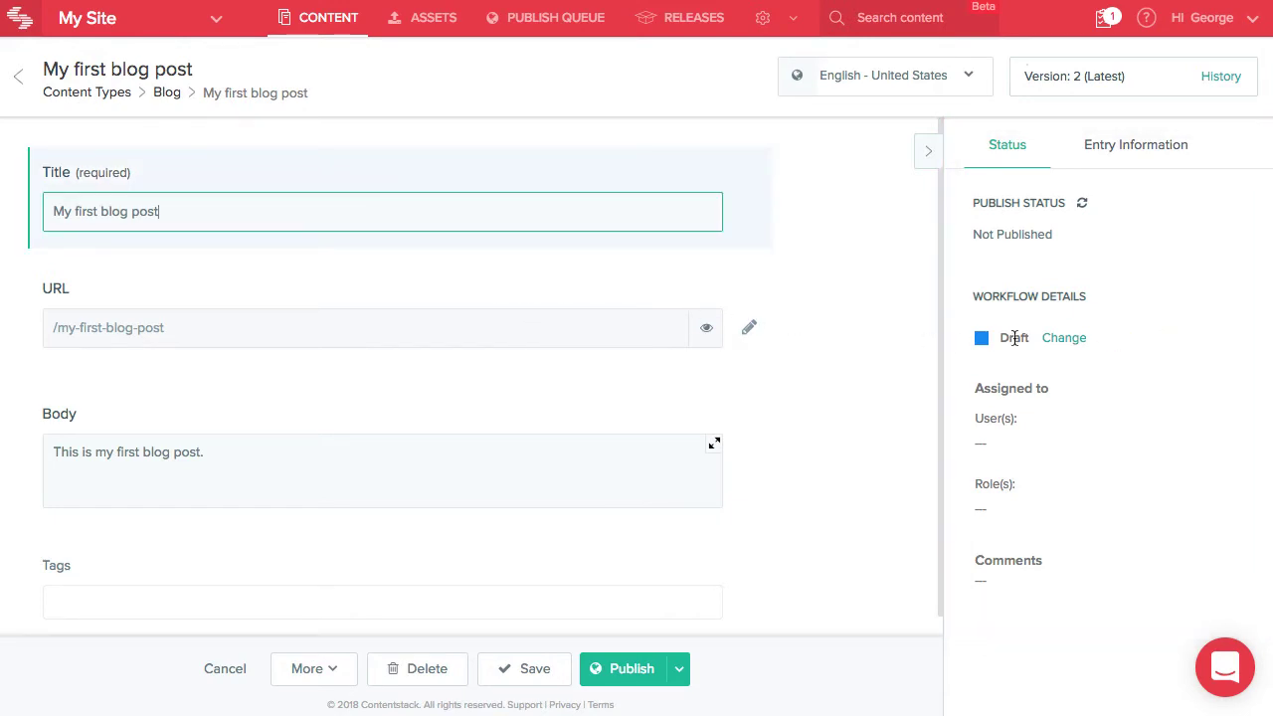
- Set the entry's workflow stage to Ready for Review with a due date of 30 Nov 2018
click(1056, 338)
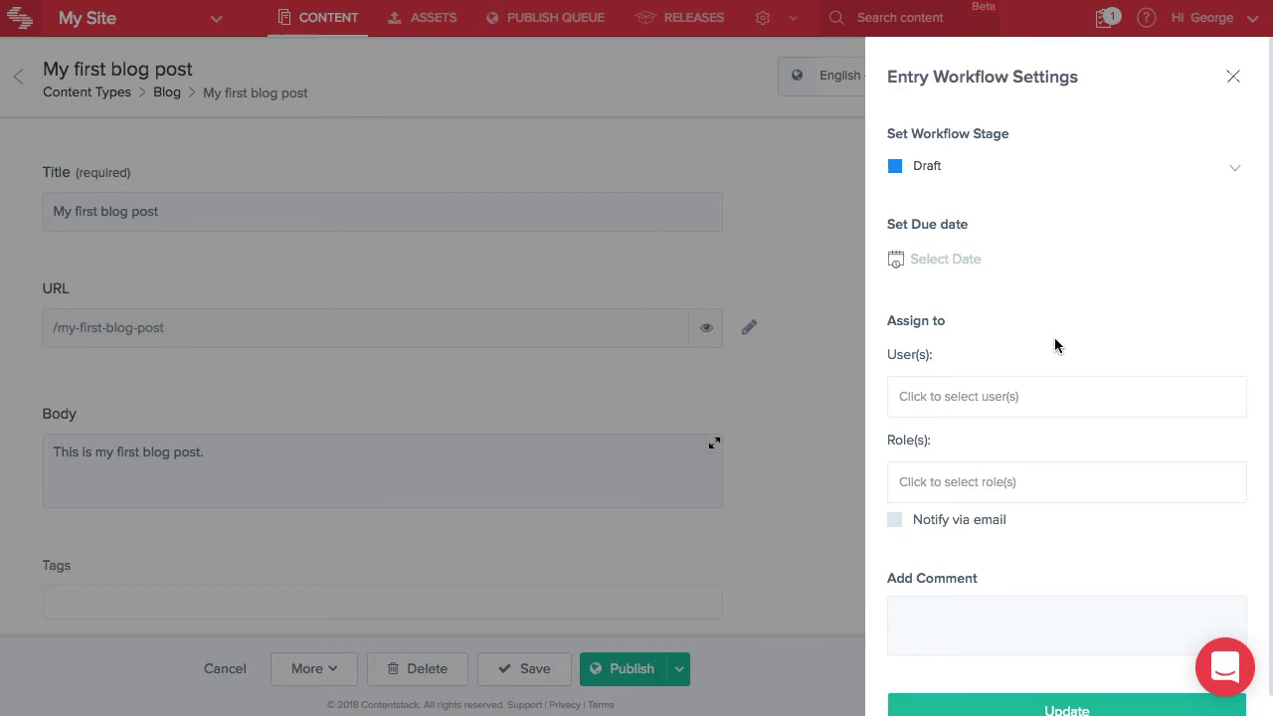
click(967, 169)
click(951, 261)
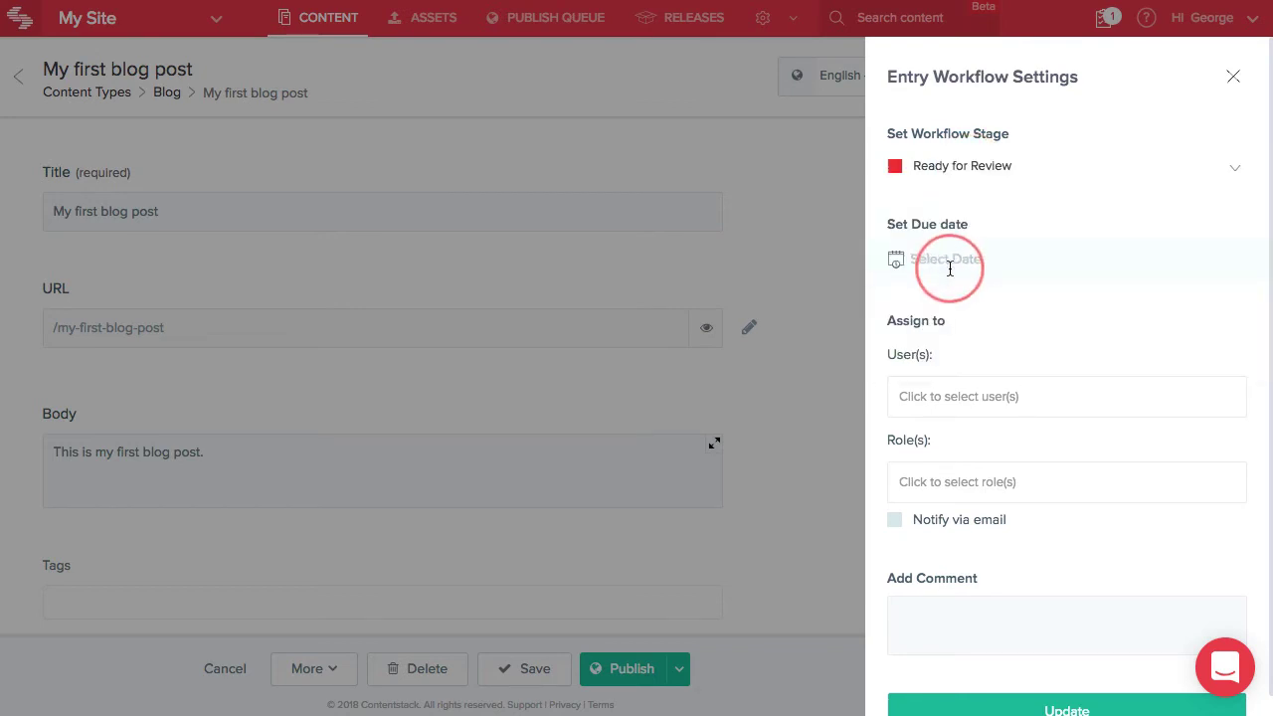
click(925, 259)
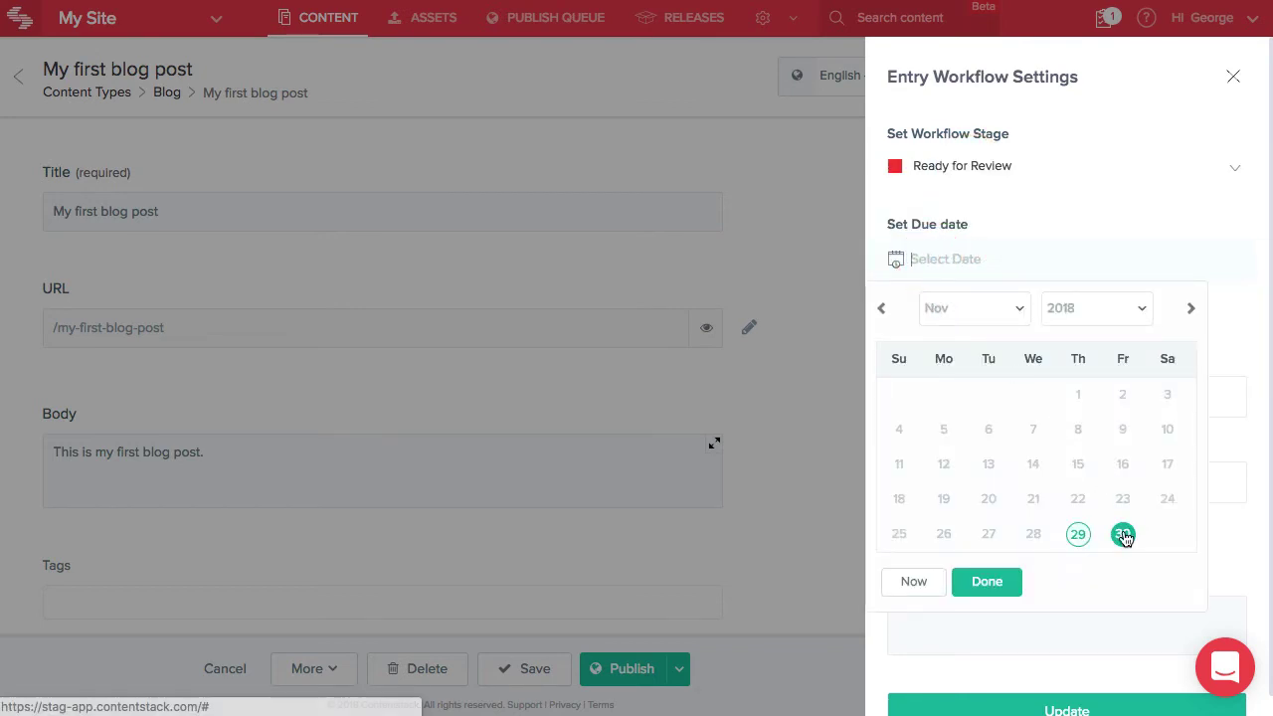
click(1122, 533)
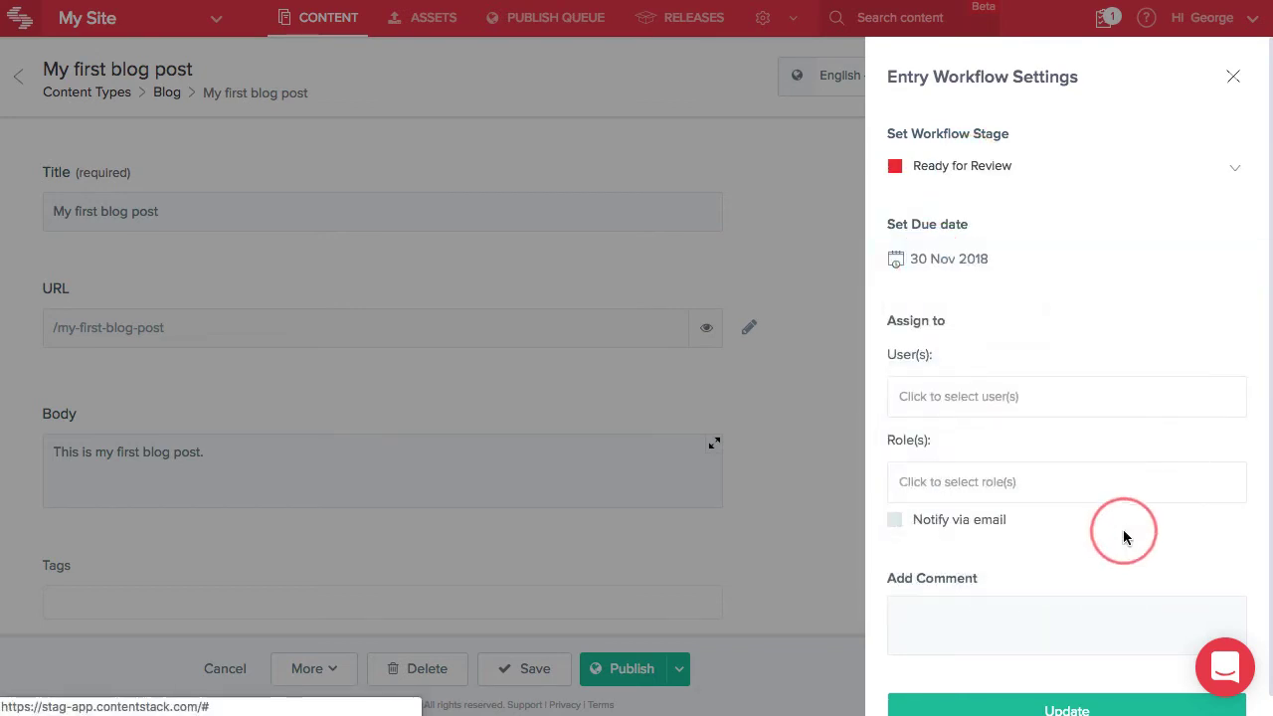
- Assign the entry to the Content Manager role and turn on notification via email
click(944, 481)
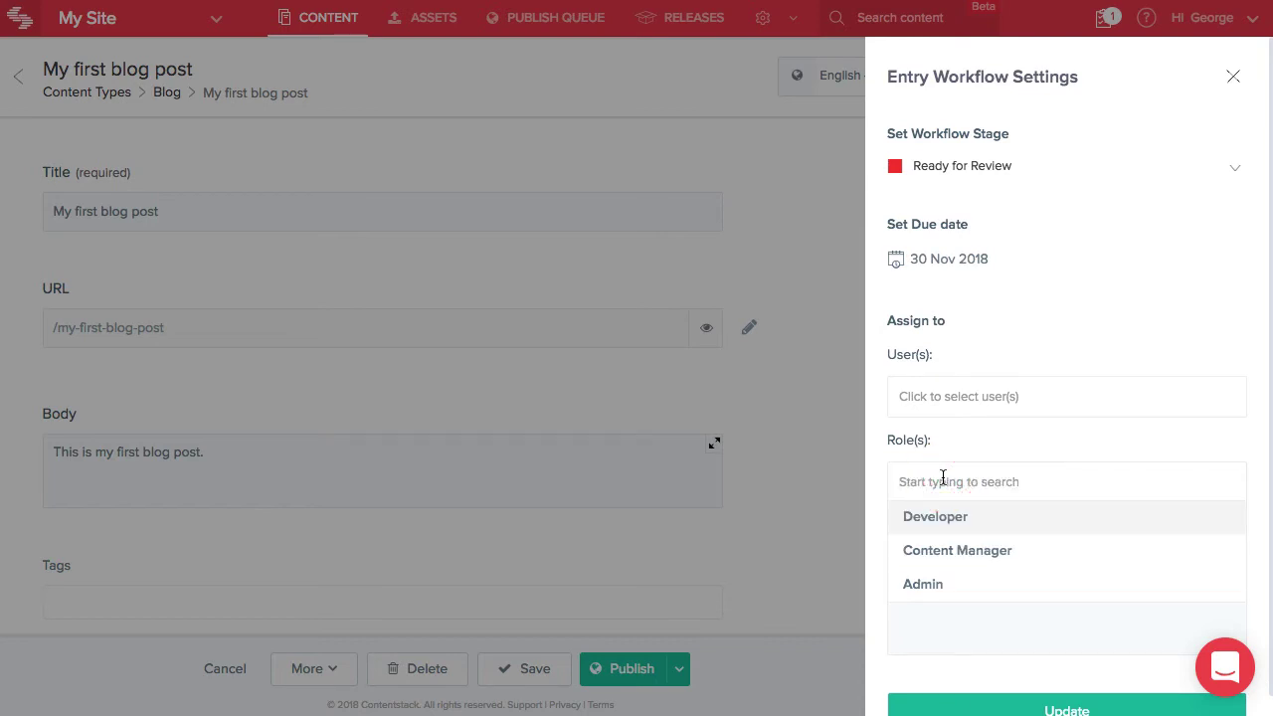
click(943, 548)
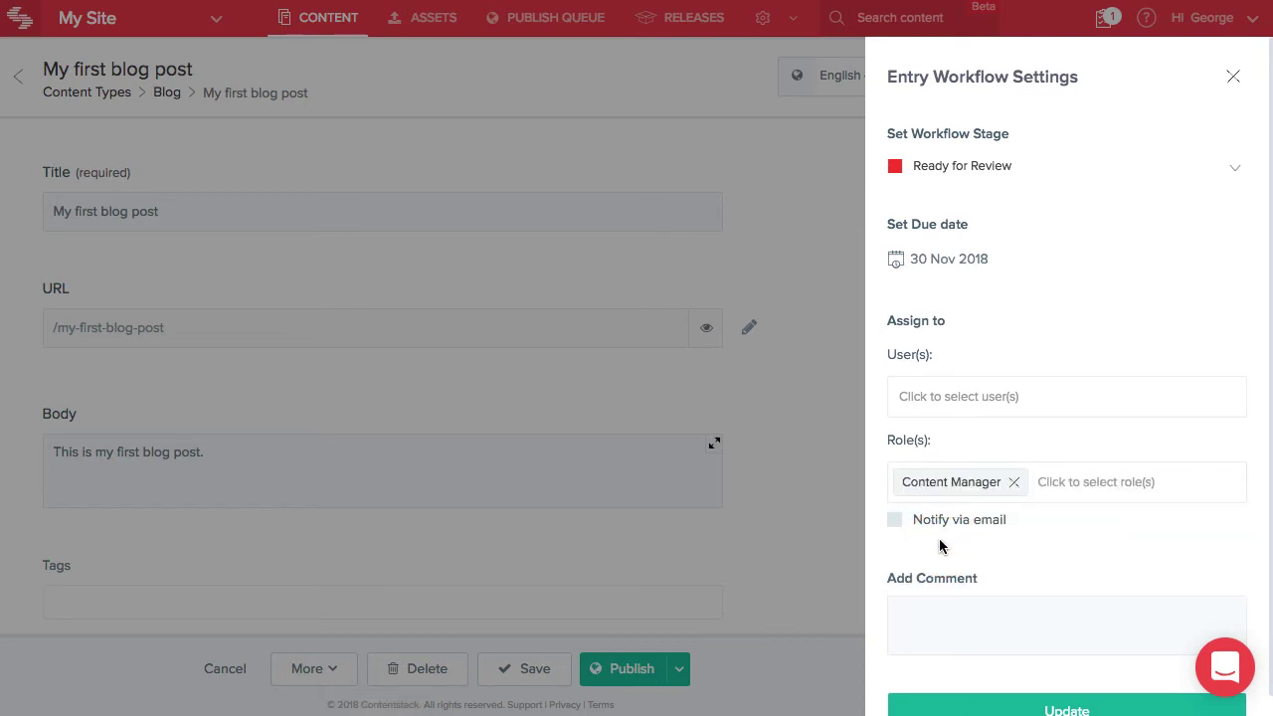
click(895, 520)
- Add the comment "Please review" and update the entry's workflow settings
click(936, 612)
text(Please review)
scroll(932, 614, down, 1)
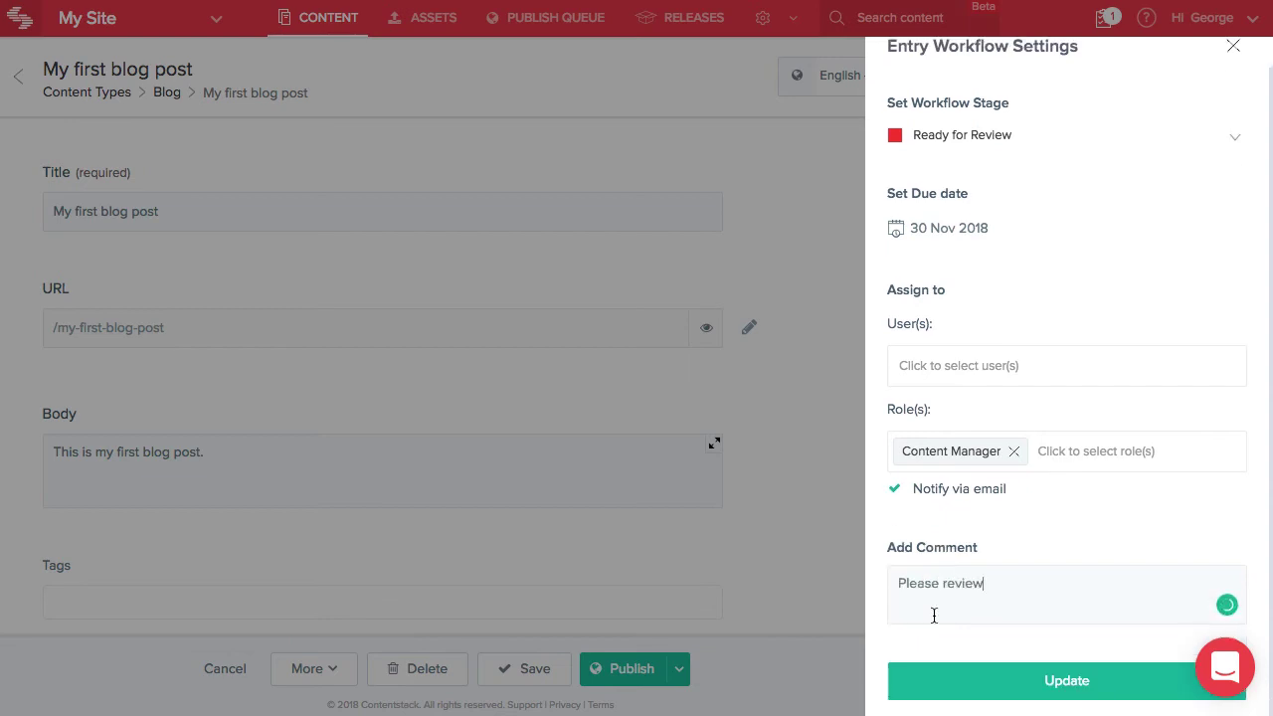
click(975, 680)
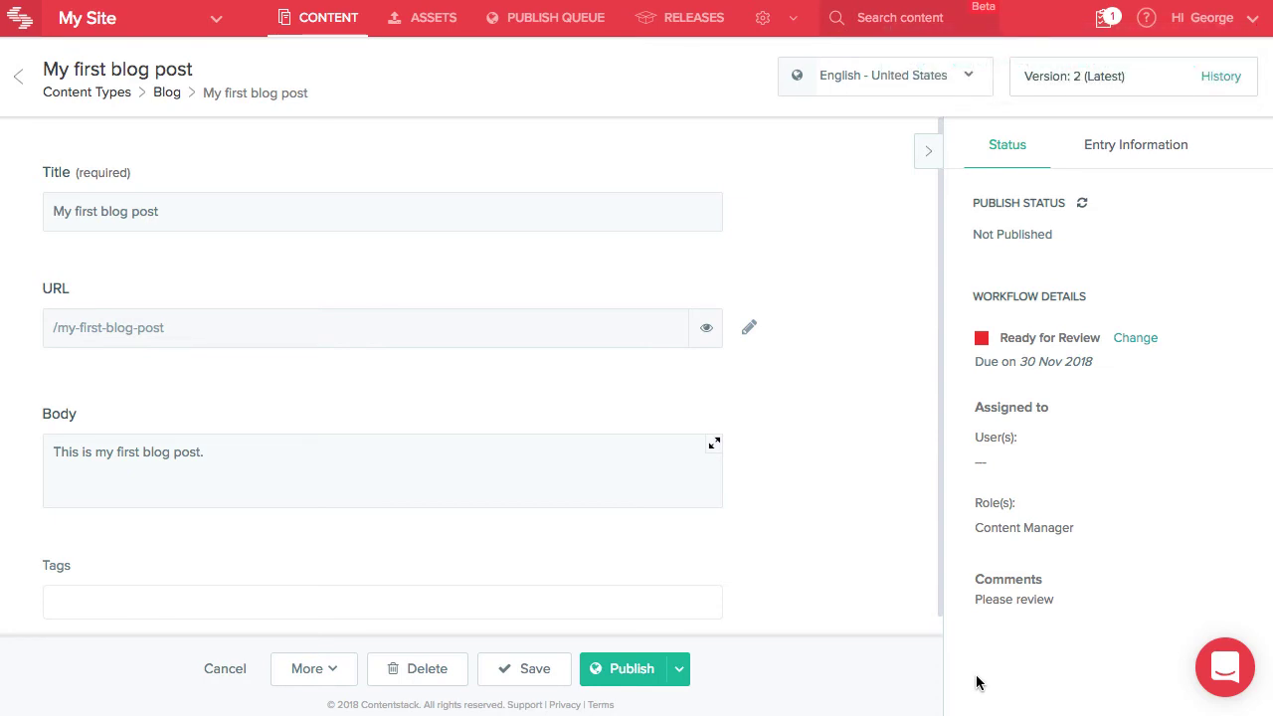
- Open the Tasks list to view the assigned workflow tasks
click(1097, 24)
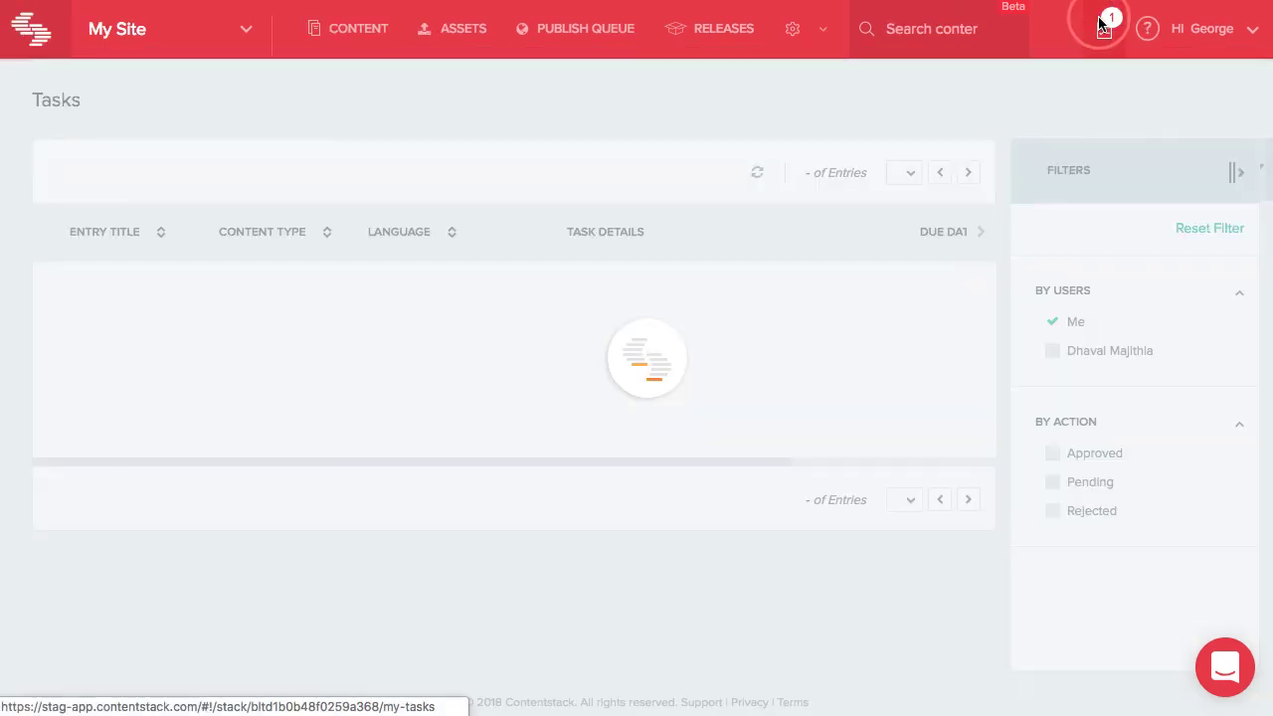